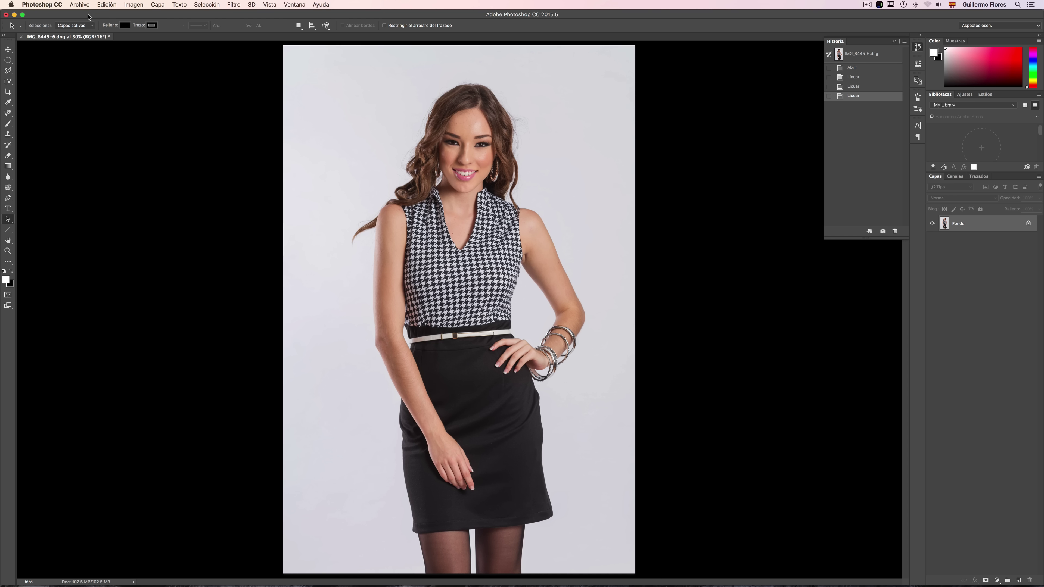
Step: Open the Archivo menu and point to Exportar to reveal Exportar como
left_click(82, 5)
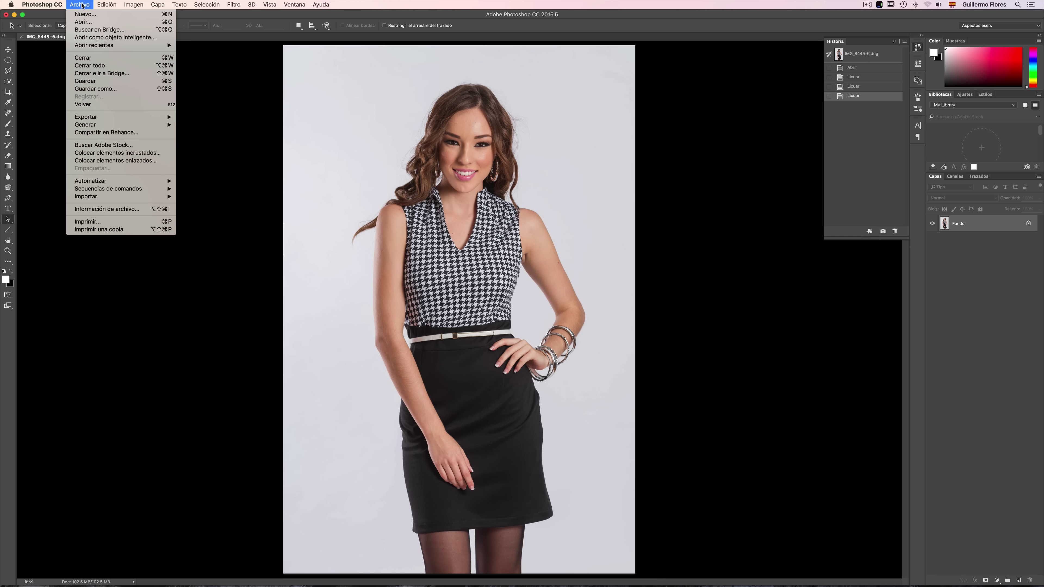
mouse_move(88, 117)
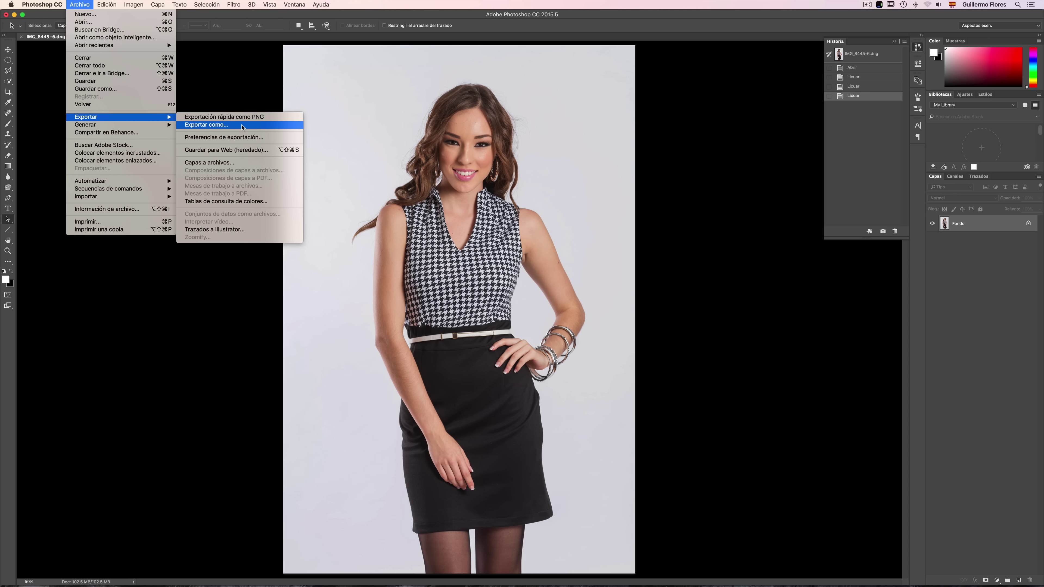
Step: In Exportar como, set Formato to JPG and raise Calidad to 100%
left_click(243, 125)
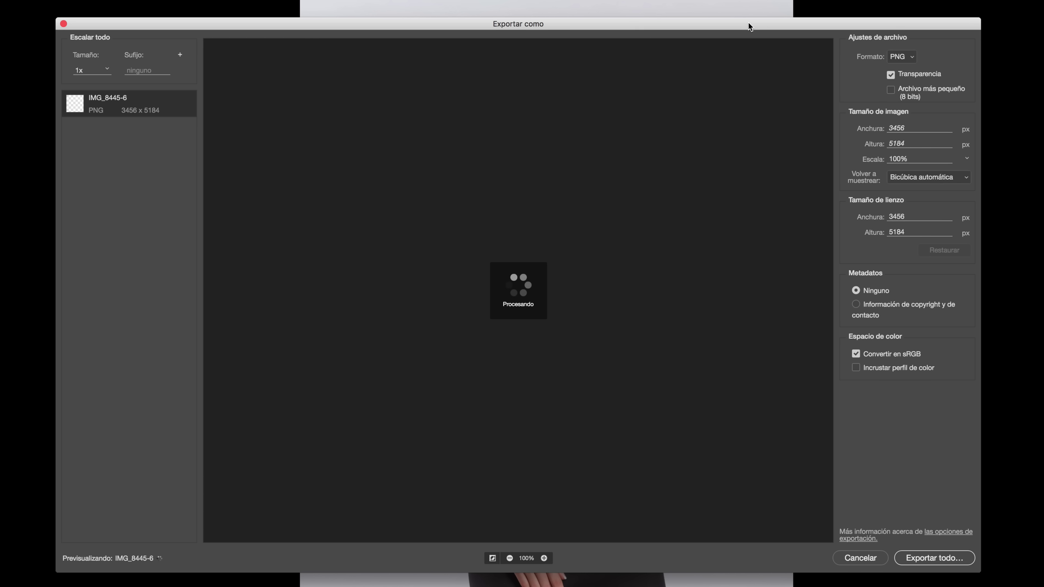
left_click(907, 58)
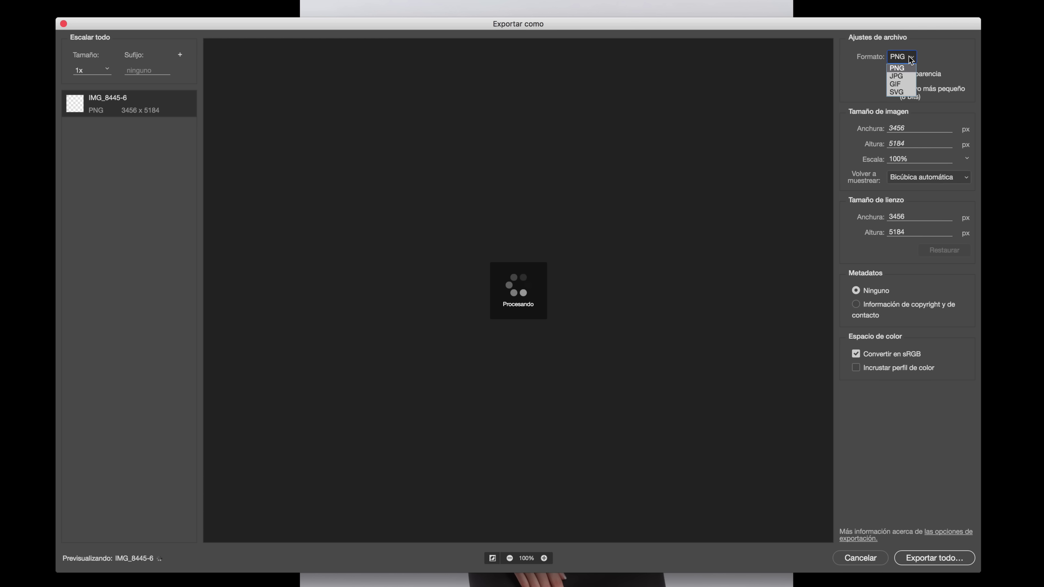
left_click(906, 75)
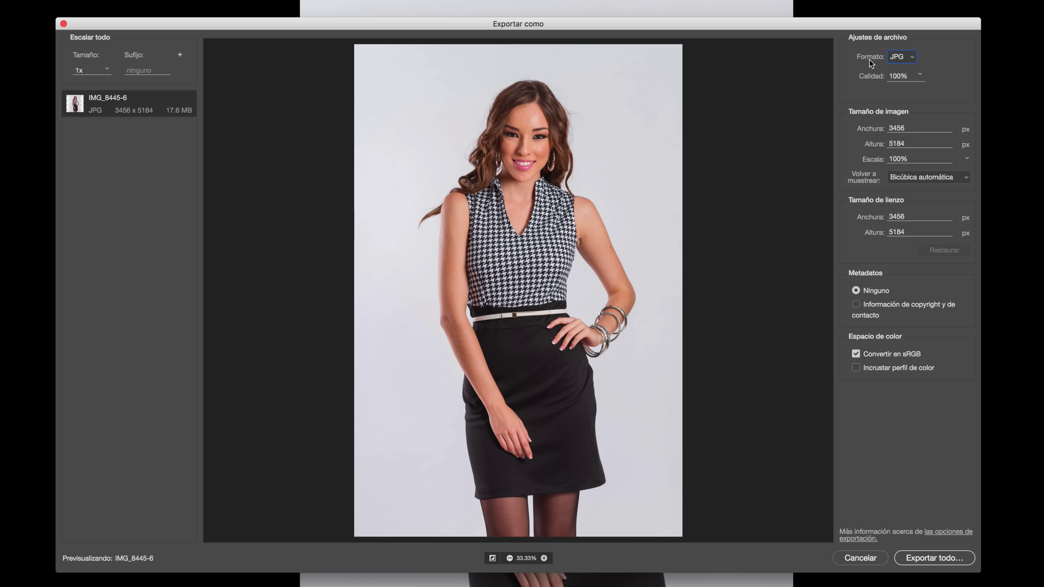
left_click(921, 76)
left_click_drag(915, 90, 916, 91)
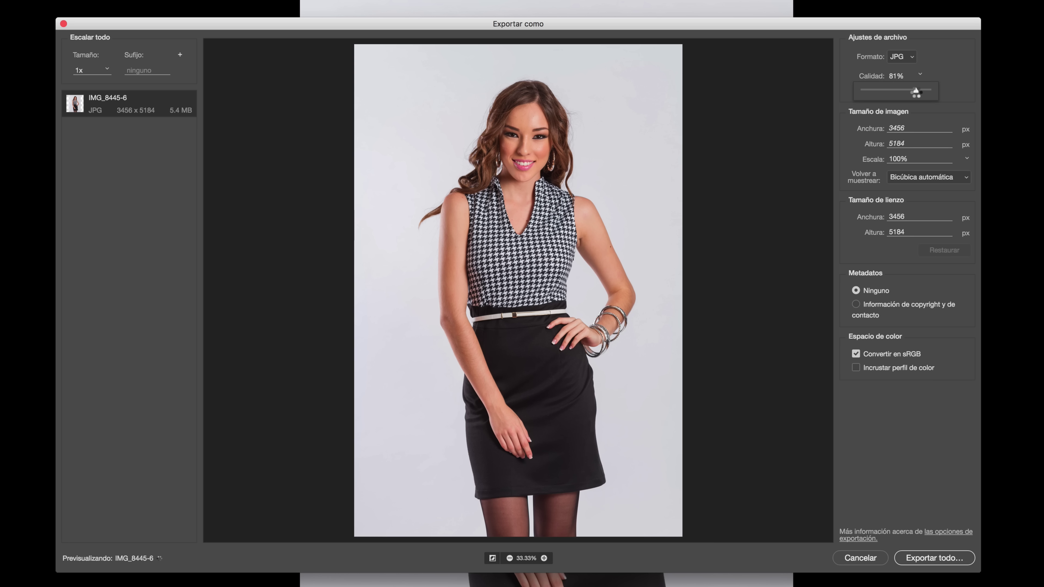
left_click_drag(916, 90, 933, 93)
left_click_drag(914, 90, 945, 90)
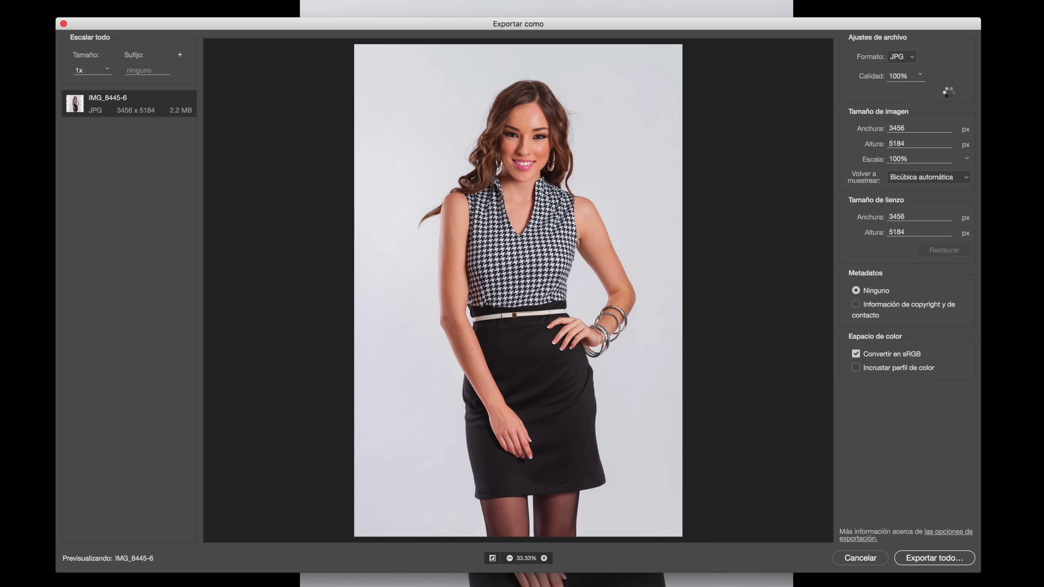
Step: Set the export Altura to 2048 px so Anchura updates to 1365 (39.5%)
left_click(917, 126)
left_click(917, 144)
type("20")
type("48")
left_click(915, 129)
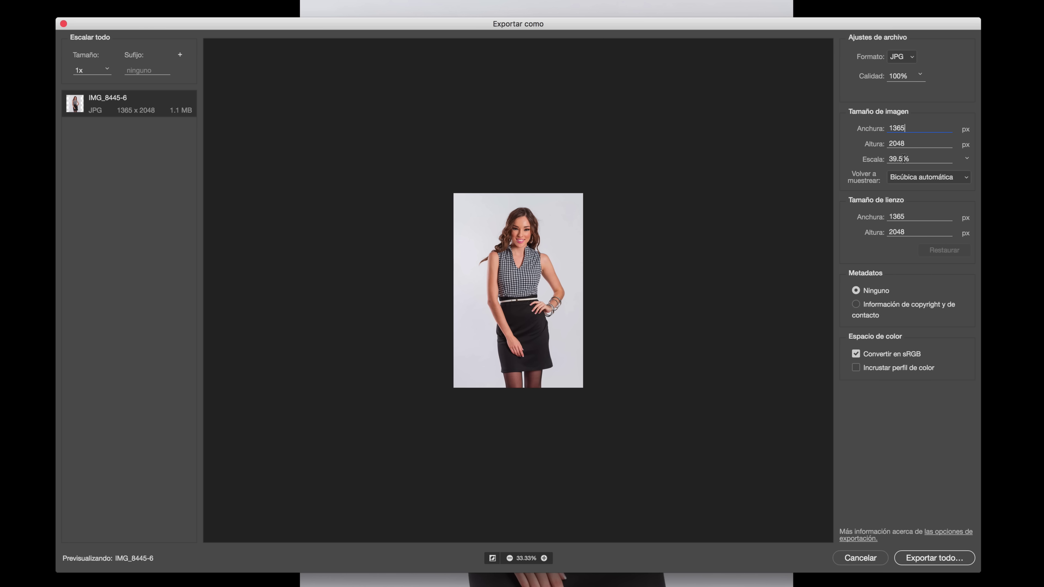
left_click(926, 177)
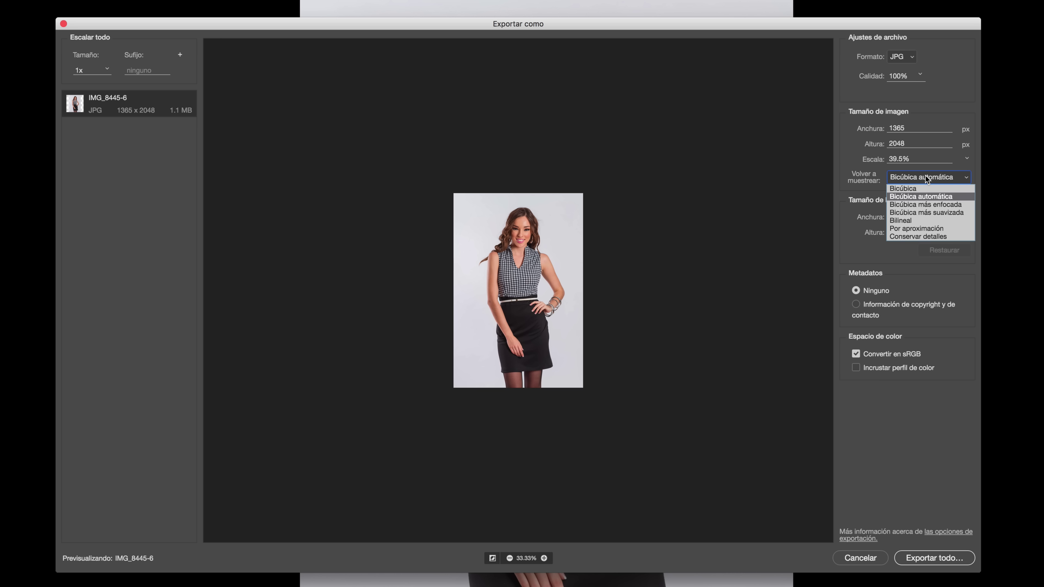
Step: Keep Bicúbica automática resampling and choose Información de copyright y de contacto metadata
left_click(953, 198)
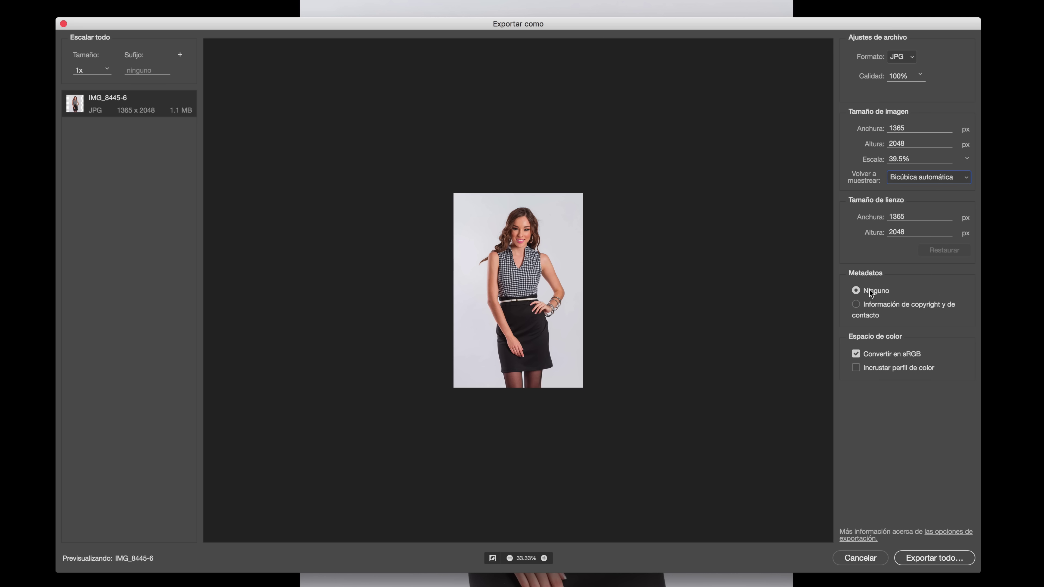
left_click(856, 305)
Step: Enable Convertir en sRGB and Incrustar perfil de color, then run Exportar todo
left_click(855, 354)
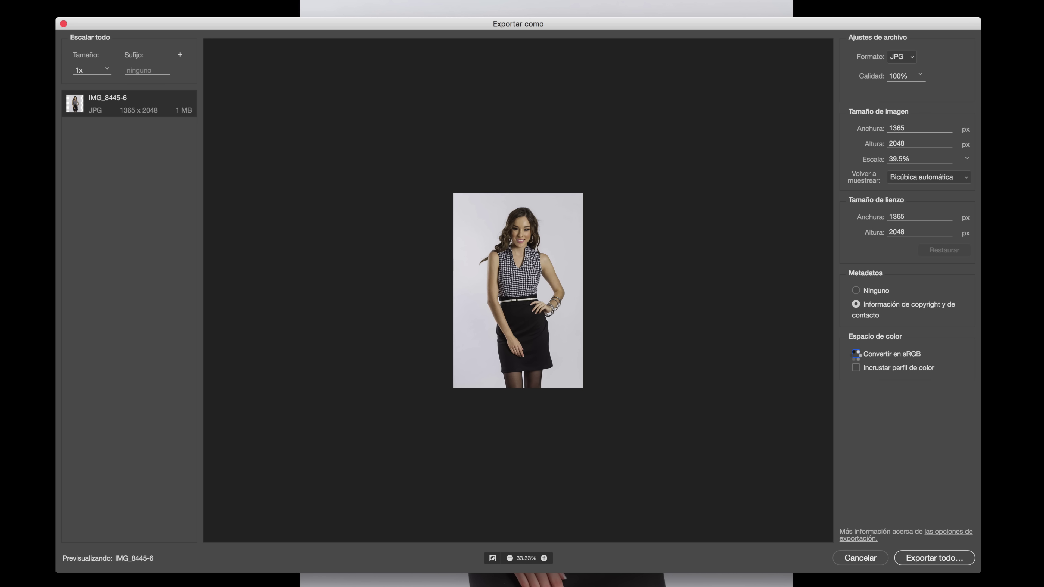
left_click(544, 558)
left_click(545, 559)
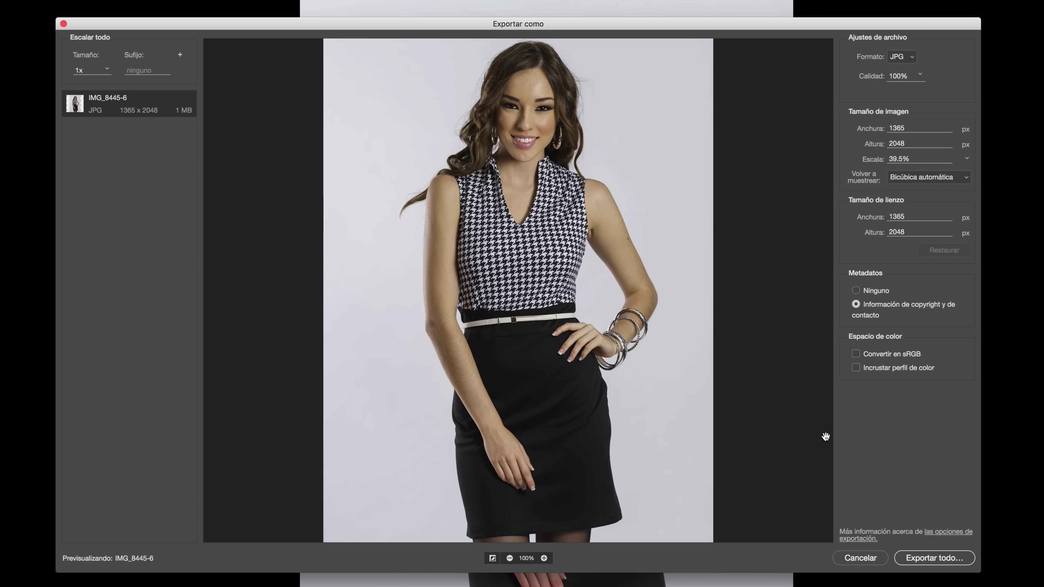
left_click(857, 354)
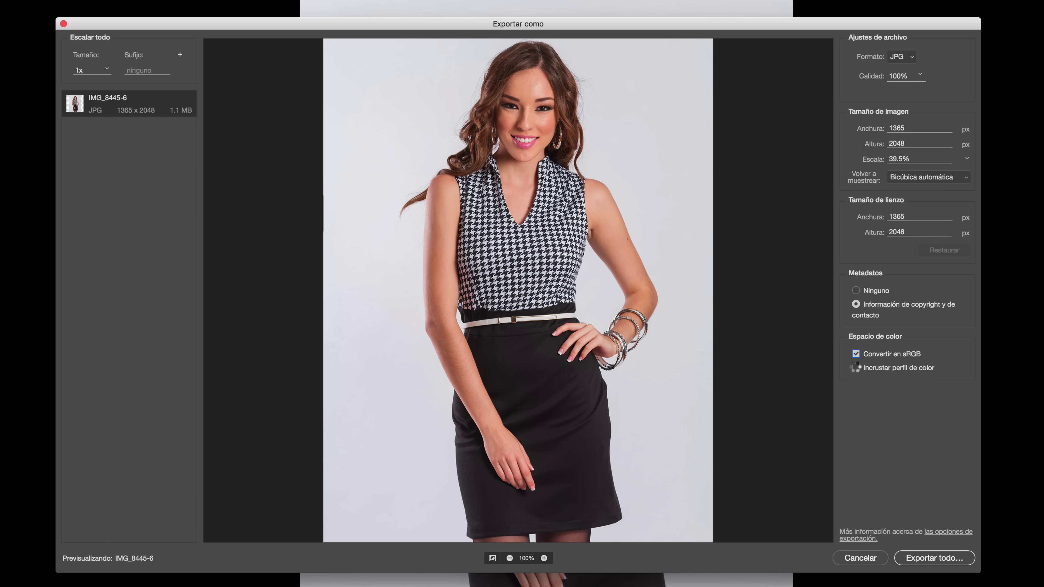
left_click(856, 367)
left_click(943, 560)
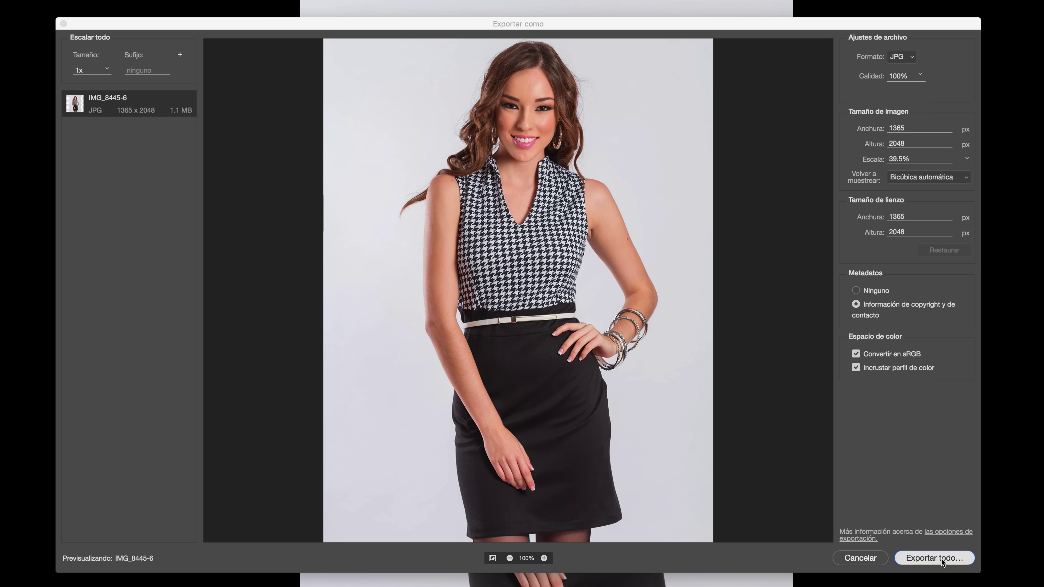
Step: Export IMG_8445-6.jpg to the Desktop and confirm it is a 1.1 MB, 1365 × 2048 JPEG
left_click(465, 201)
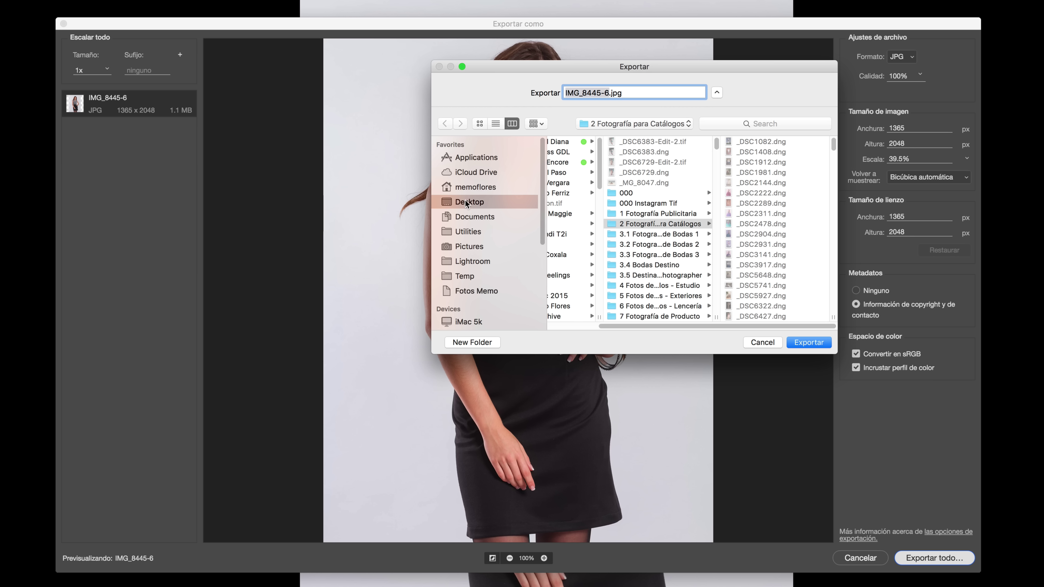
left_click(810, 343)
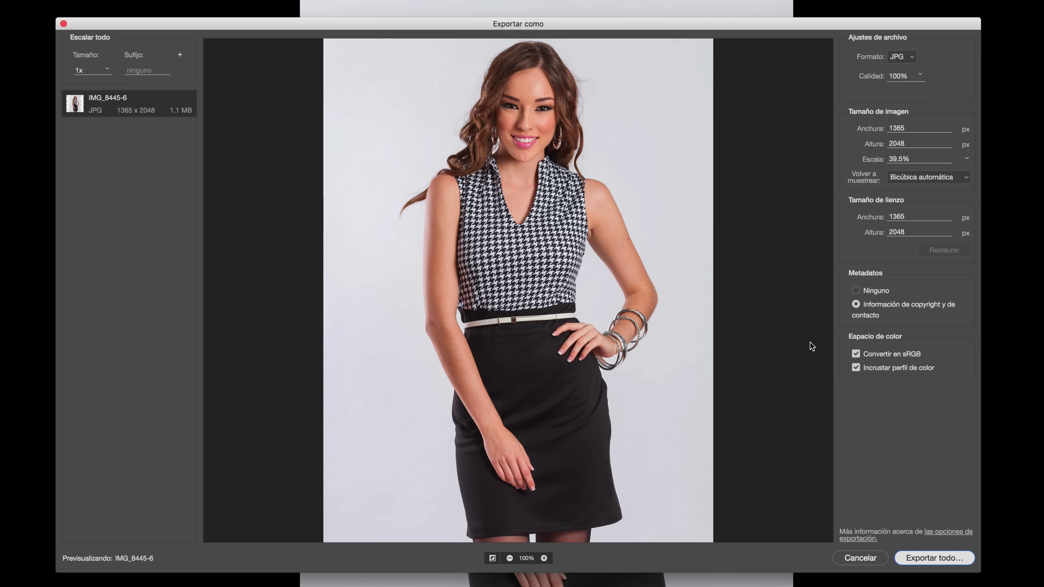
left_click(675, 208)
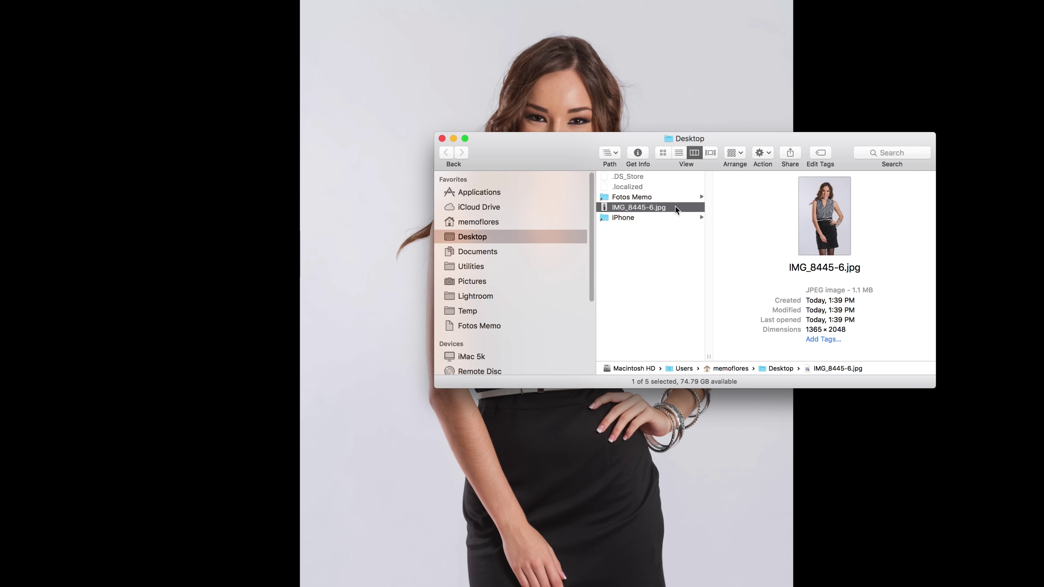
Step: Deselect IMG_8445-6.jpg and close the Finder Desktop window
left_click(658, 256)
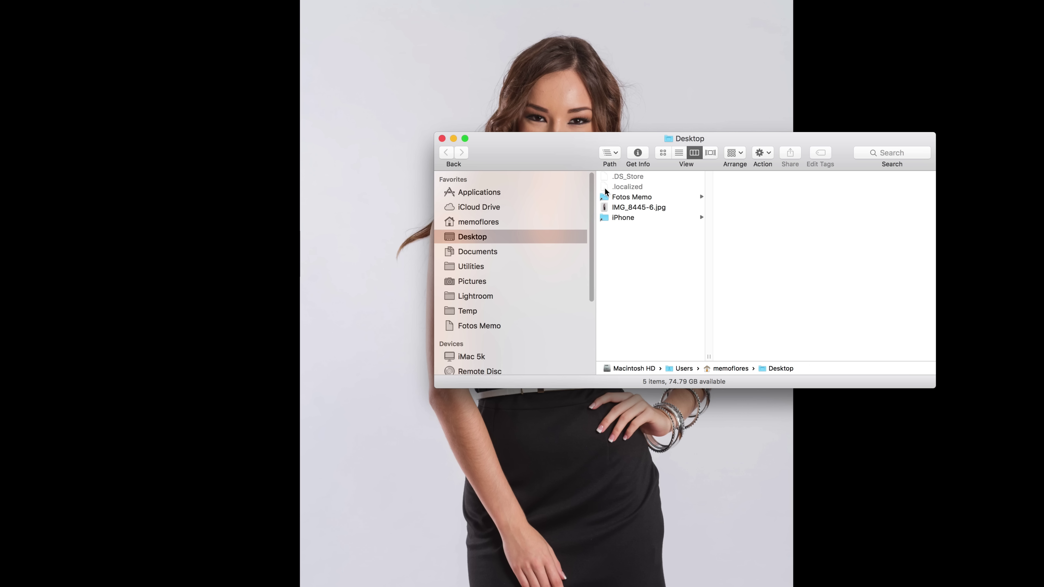
left_click(442, 139)
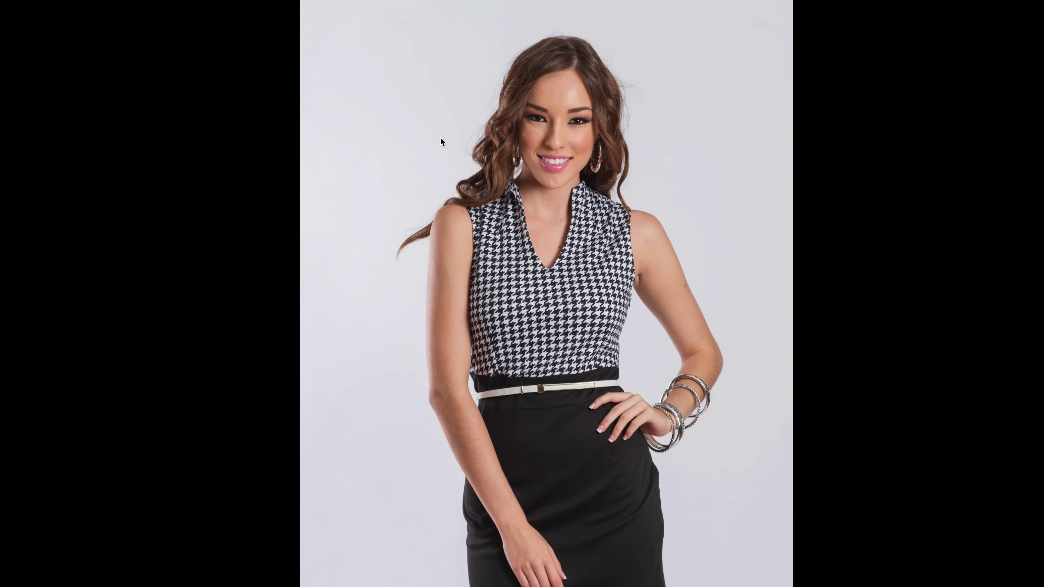